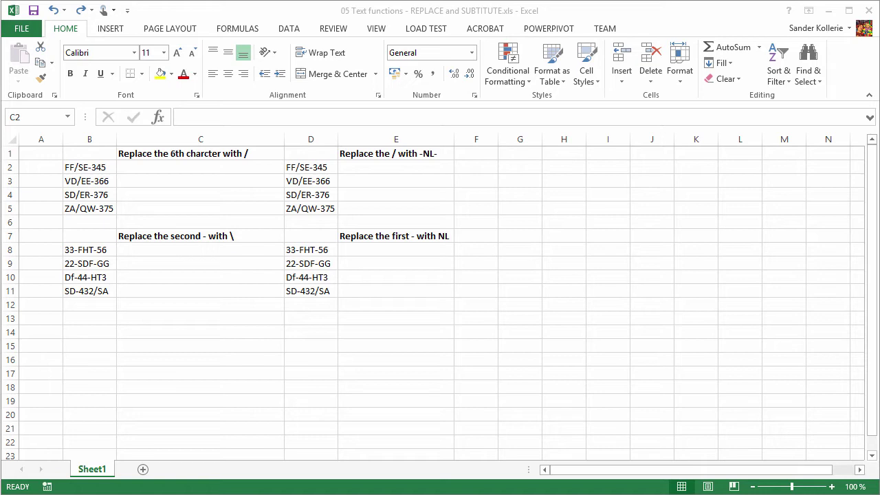
Select the four codes in cells B2:B5
{"action": "left_click", "coordinate": [89, 169]}
{"action": "left_click_drag", "start_coordinate": [90, 169], "coordinate": [116, 207]}
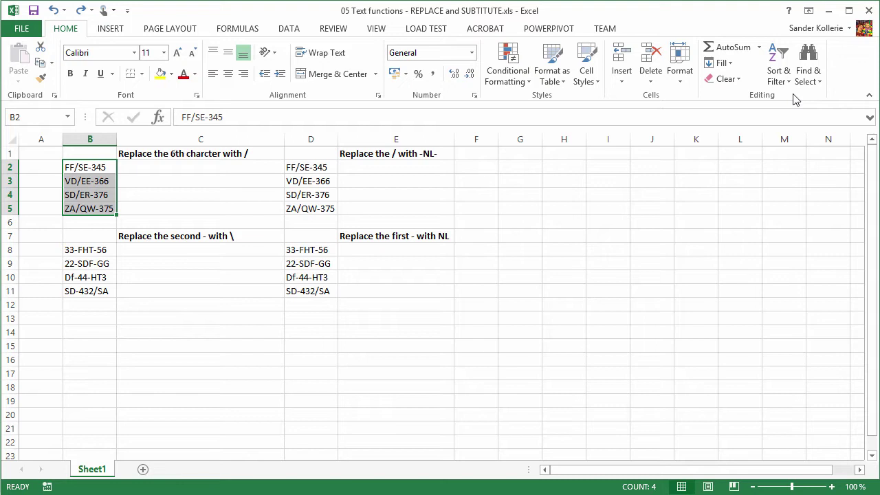
{"action": "left_click", "coordinate": [805, 78]}
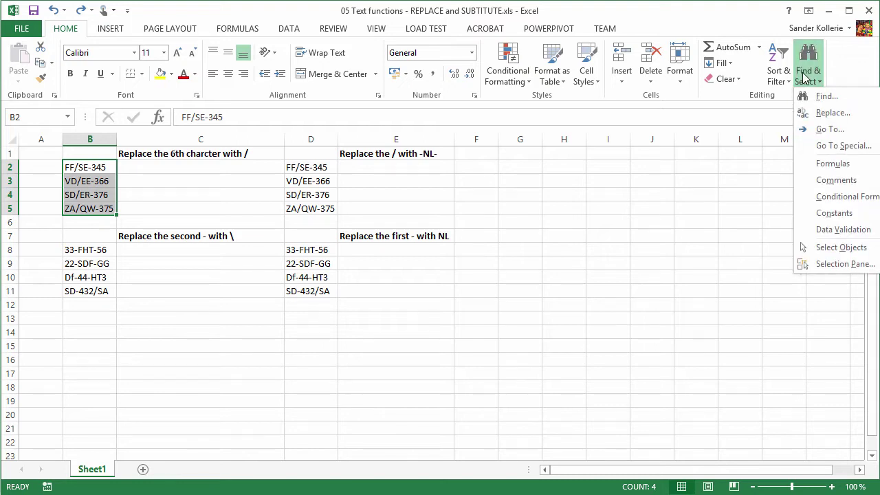
{"action": "left_click", "coordinate": [805, 114]}
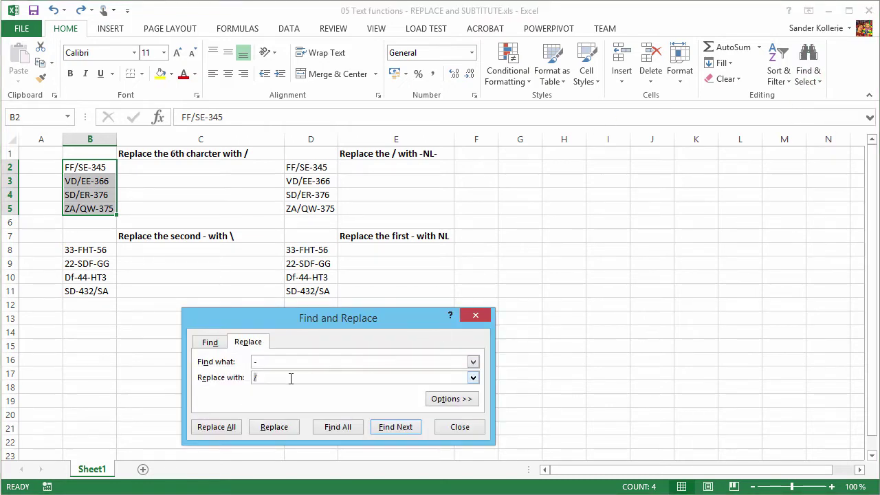
{"action": "left_click", "coordinate": [265, 377]}
{"action": "left_click", "coordinate": [225, 432]}
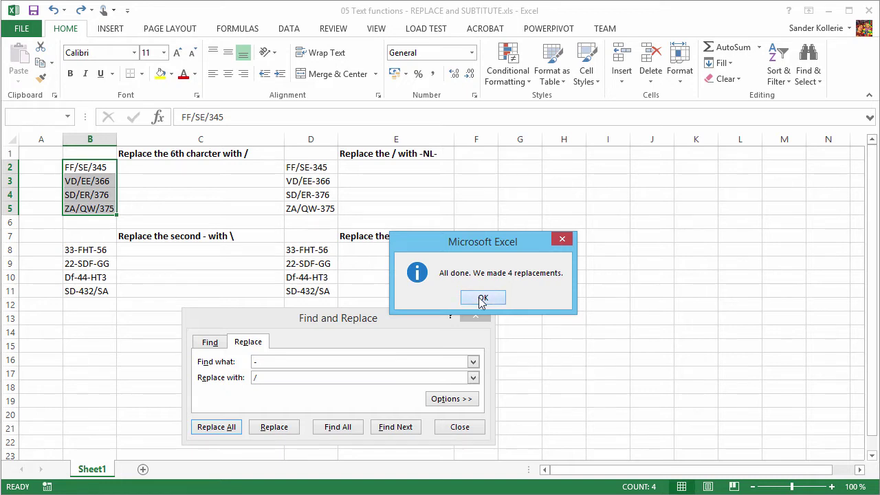
{"action": "left_click", "coordinate": [483, 301]}
{"action": "left_click", "coordinate": [474, 317]}
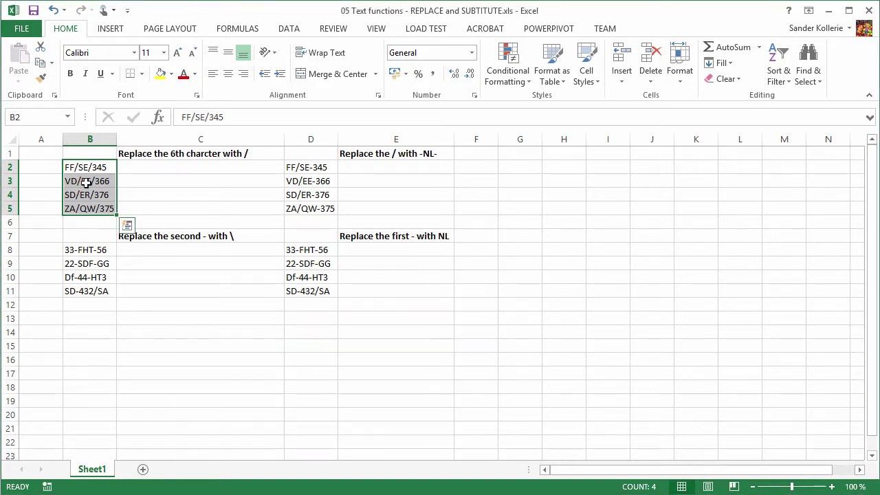
{"action": "left_click", "coordinate": [54, 10]}
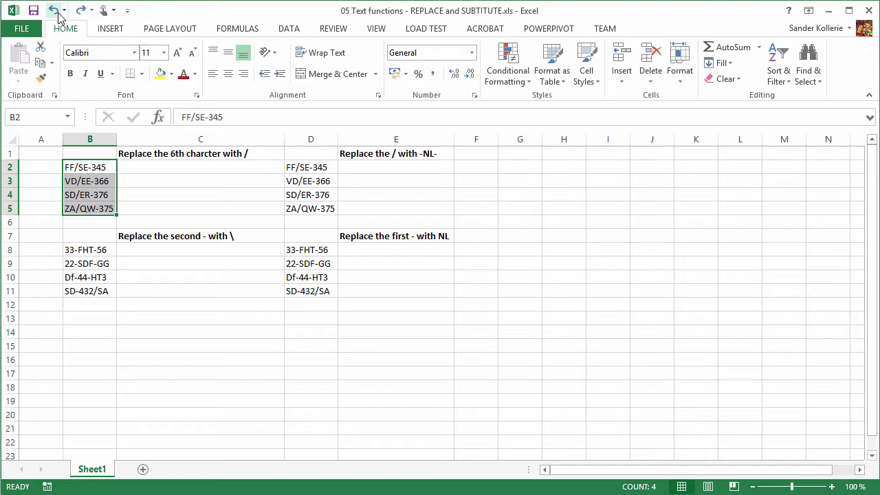
{"action": "left_click", "coordinate": [136, 169]}
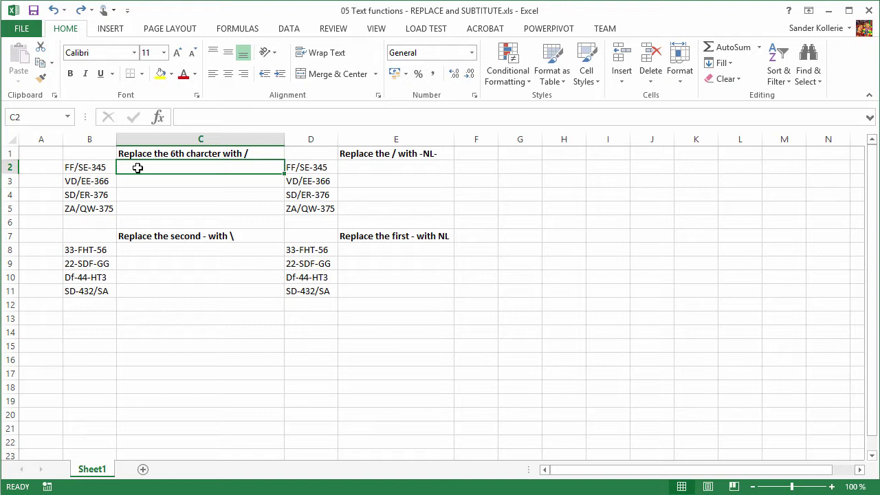
Enter =REPLACE(B2;6;1;"/") in C2 so the sixth character becomes a slash
{"action": "type", "text": "="}
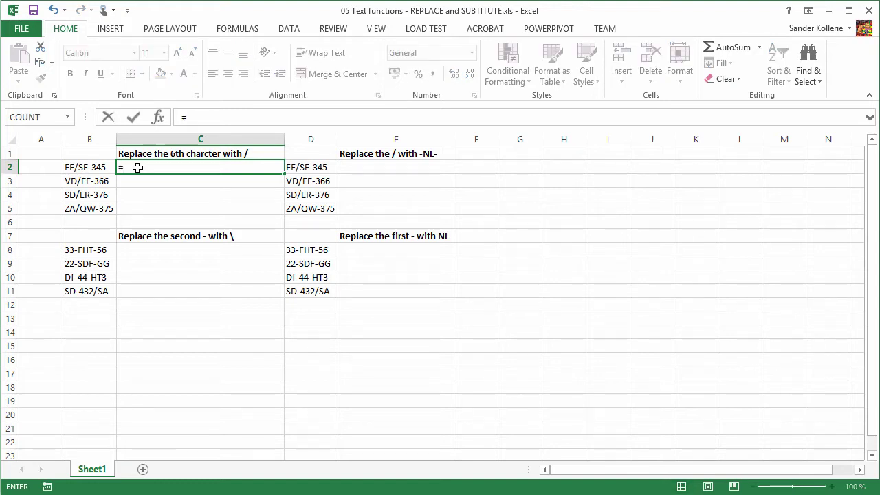
{"action": "type", "text": "Replace"}
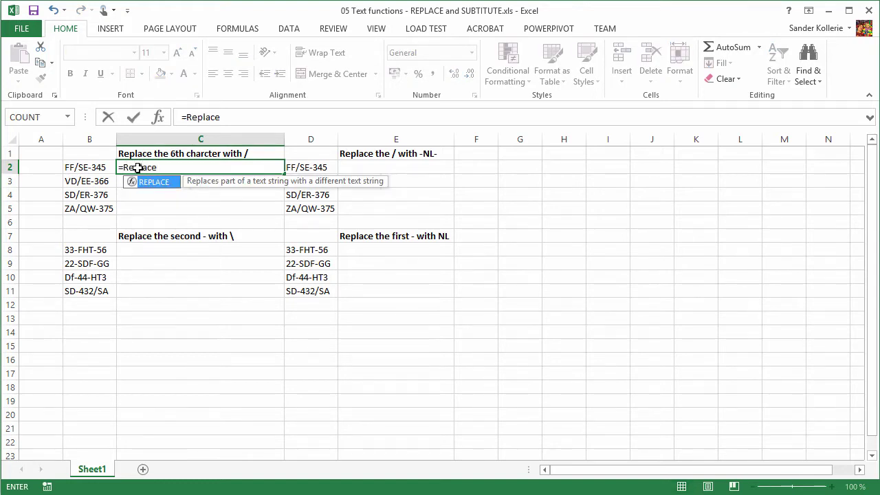
{"action": "key", "text": "Tab"}
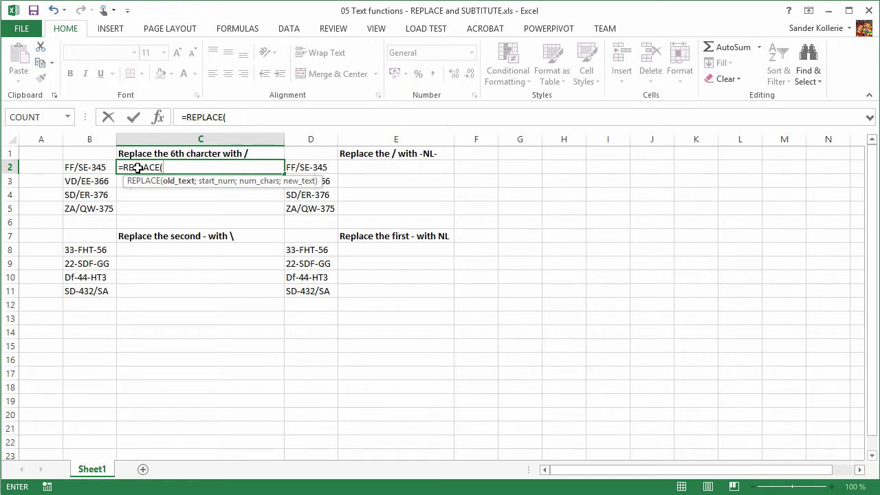
{"action": "left_click", "coordinate": [88, 169]}
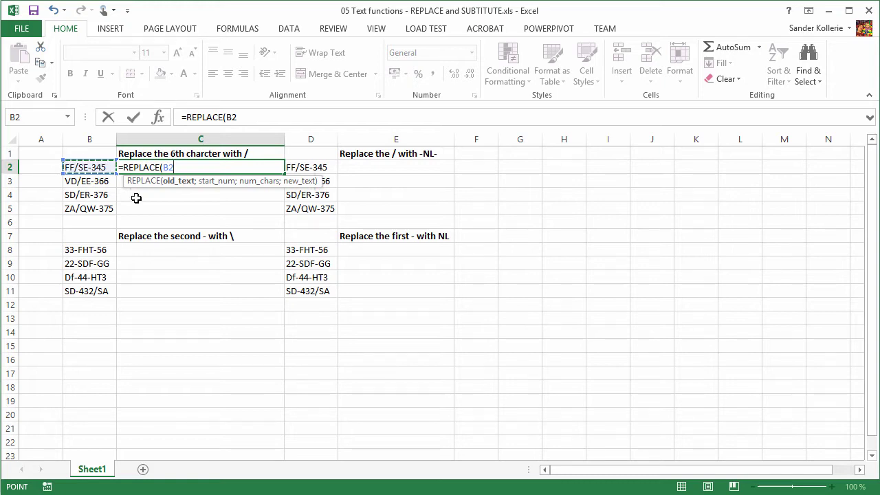
{"action": "type", "text": ";"}
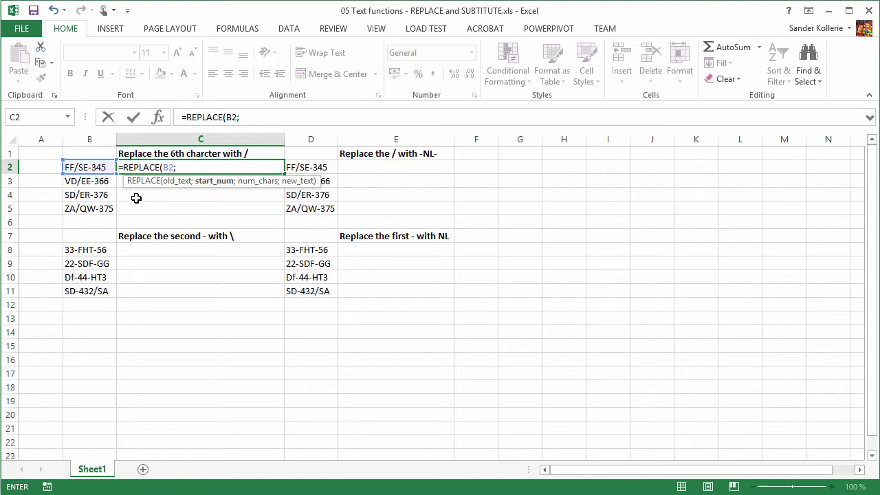
{"action": "type", "text": "6;1"}
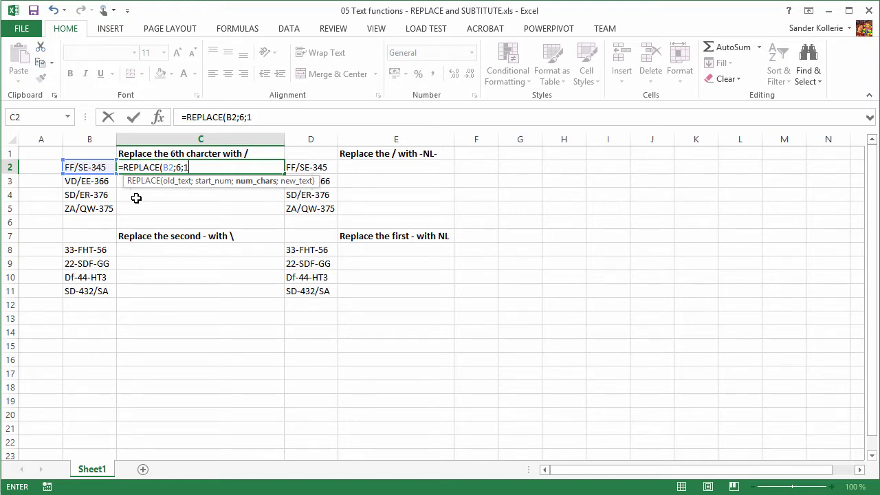
{"action": "type", "text": ";"}
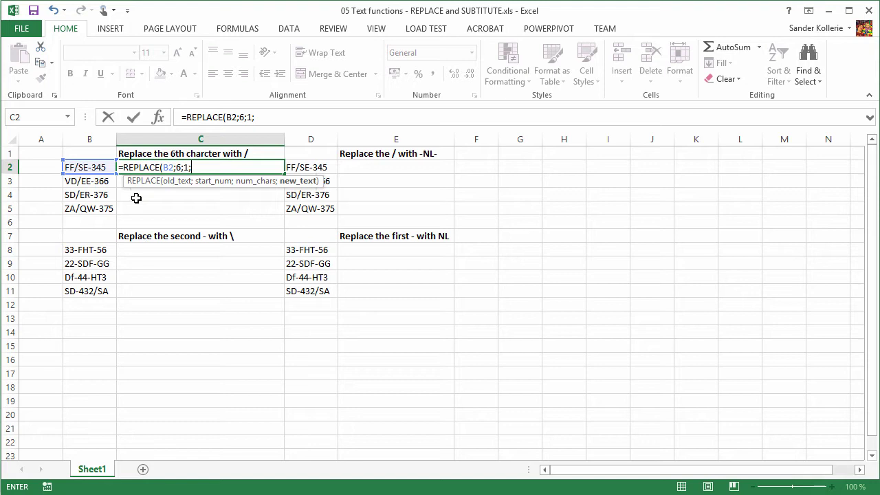
{"action": "type", "text": "\"/\")"}
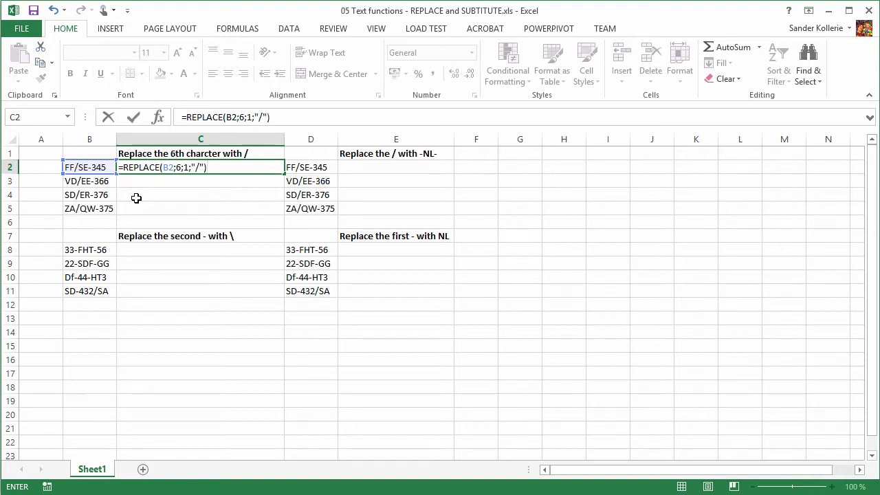
{"action": "key", "text": "Return"}
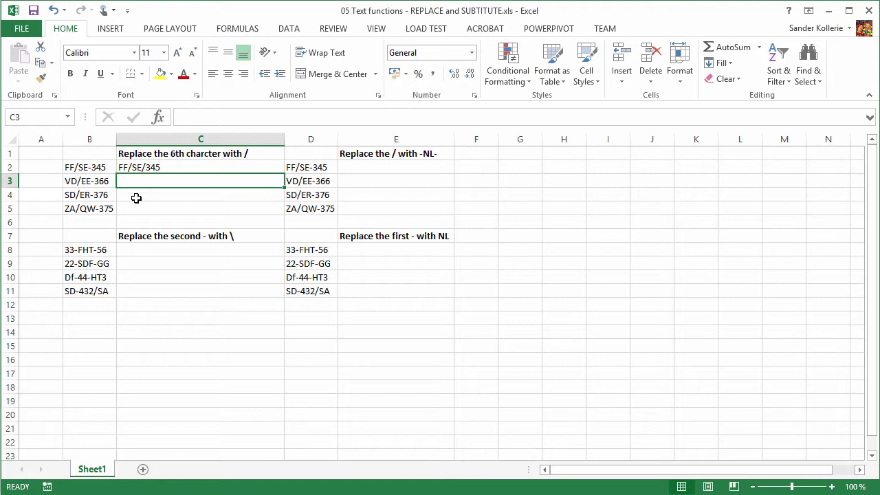
Fill the C2 REPLACE formula down to C5, giving VD/EE/366, SD/ER/376 and ZA/QW/375
{"action": "key", "text": "Up"}
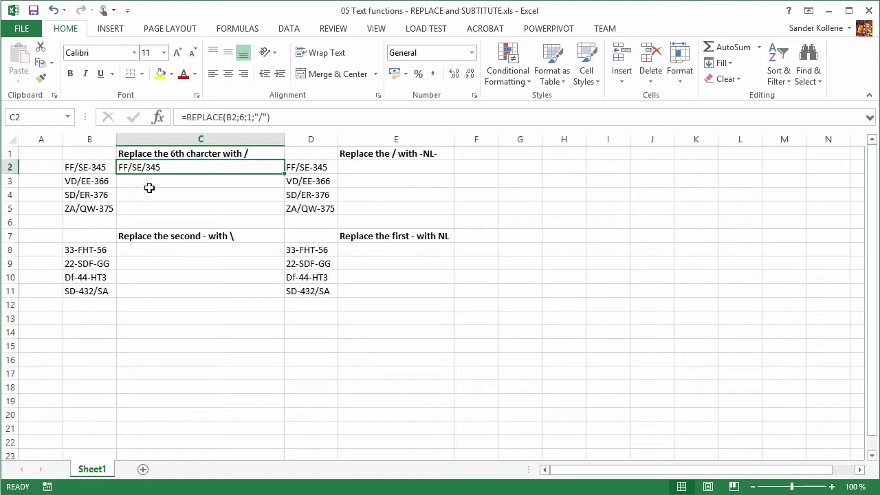
{"action": "double_click", "coordinate": [285, 175]}
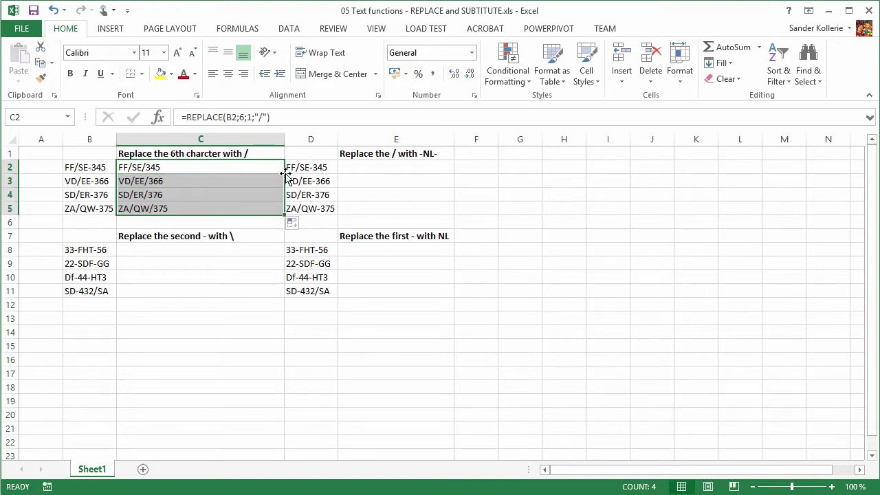
{"action": "left_click", "coordinate": [183, 169]}
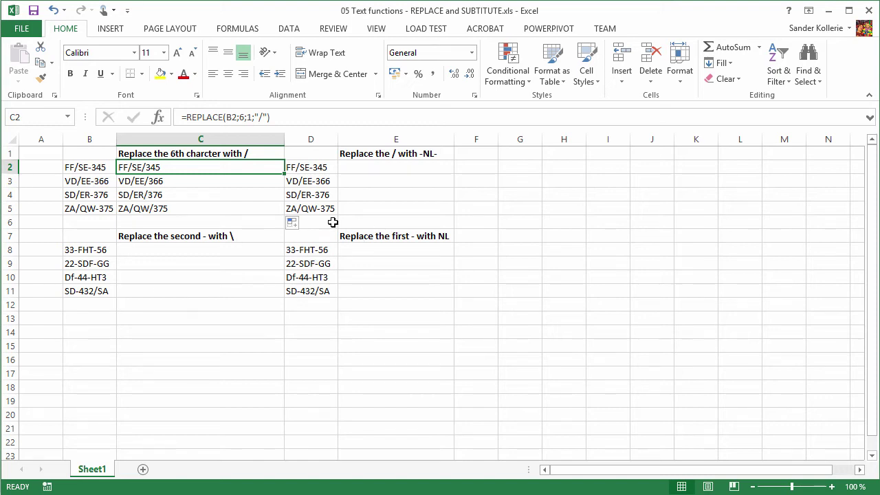
{"action": "left_click", "coordinate": [364, 170]}
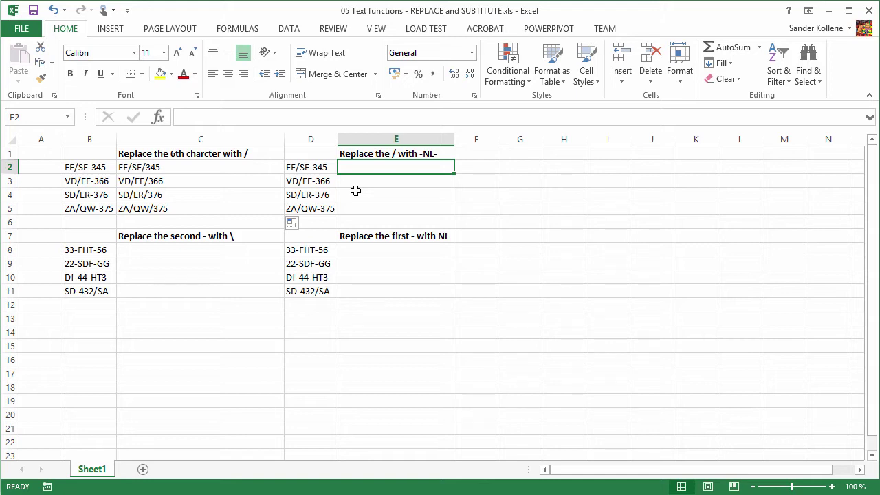
Enter =REPLACE(D2;3;1;"-NL-") in E2, returning FF-NL-SE-345
{"action": "type", "text": "="}
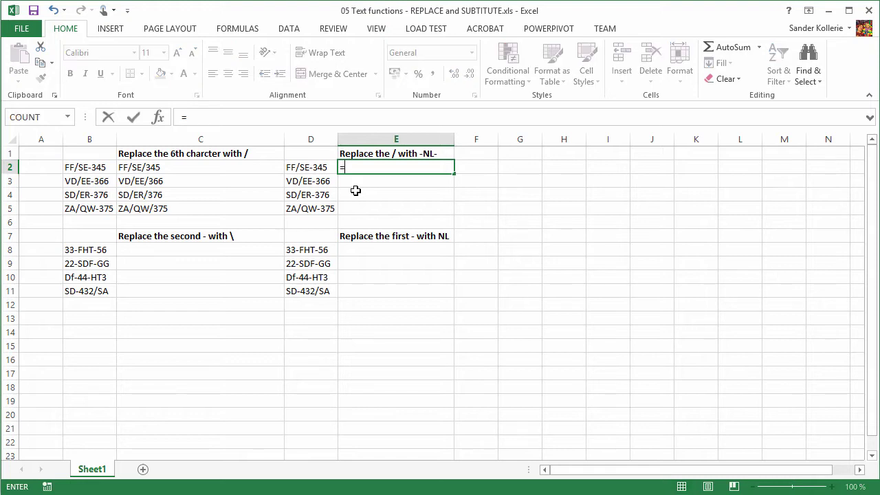
{"action": "type", "text": "Re"}
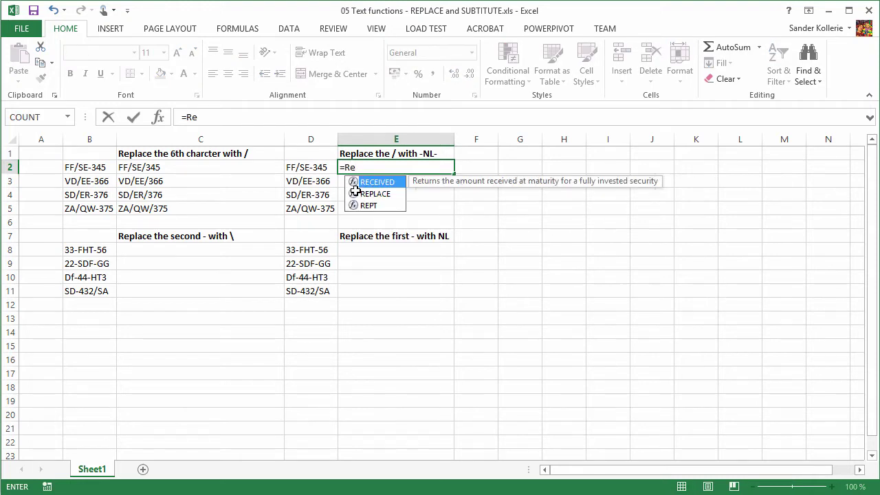
{"action": "type", "text": "placw"}
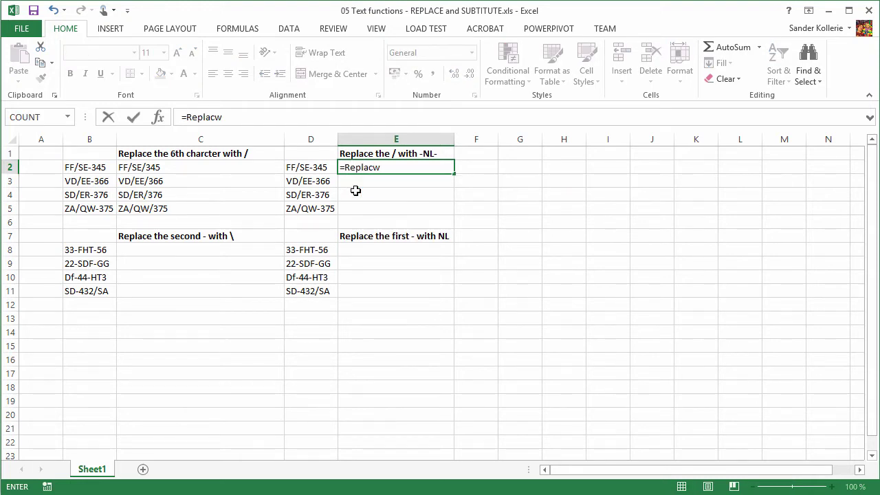
{"action": "key", "text": "BackSpace"}
{"action": "key", "text": "Tab"}
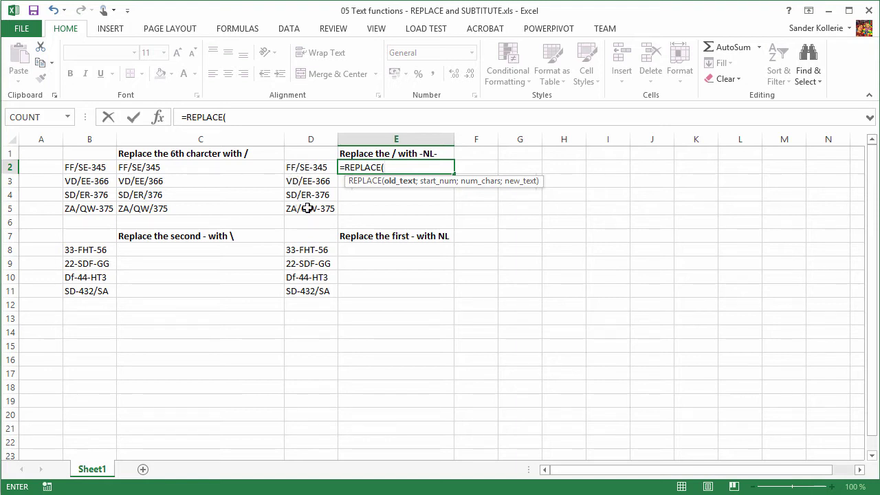
{"action": "left_click", "coordinate": [311, 167]}
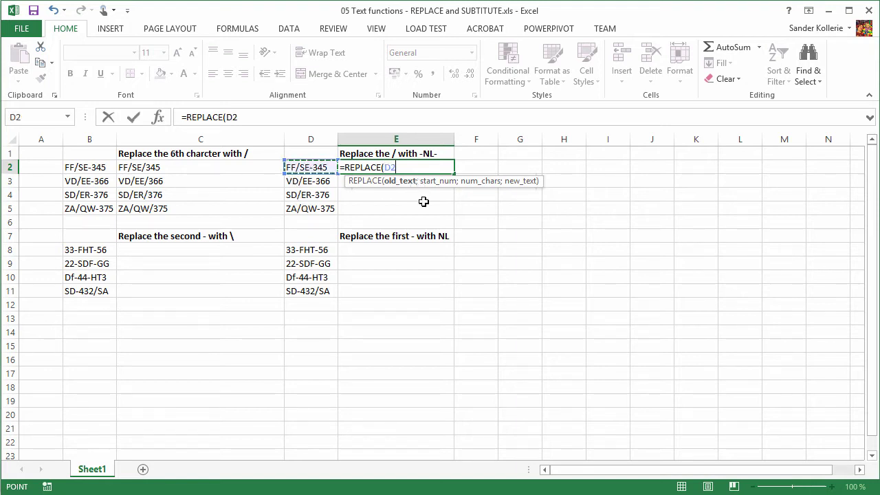
{"action": "type", "text": ";"}
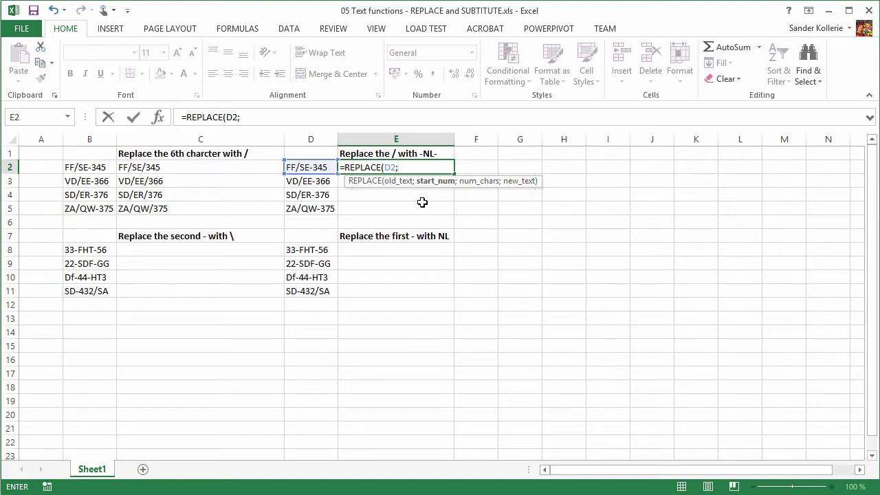
{"action": "type", "text": "3;"}
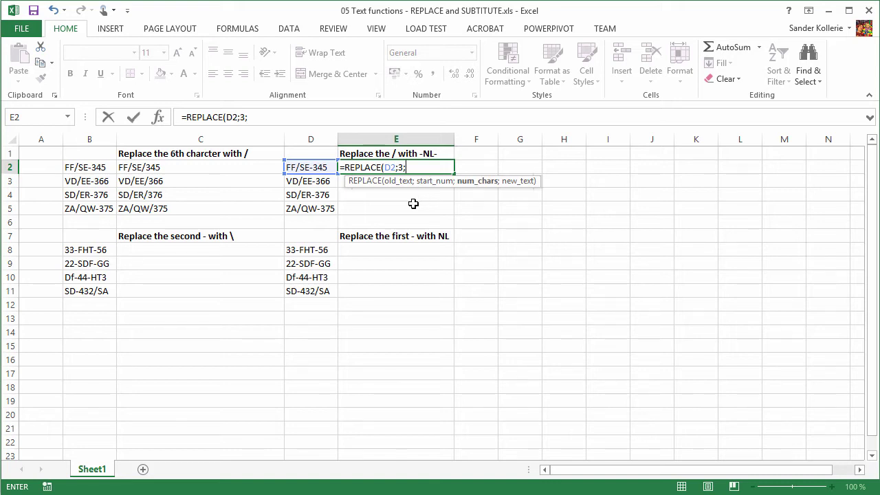
{"action": "type", "text": "1"}
{"action": "type", "text": ";"}
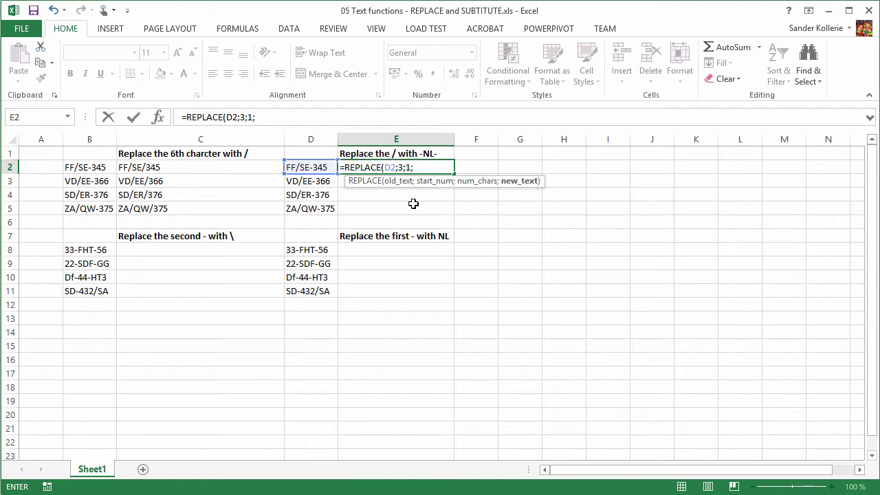
{"action": "type", "text": "\"-NL-\")"}
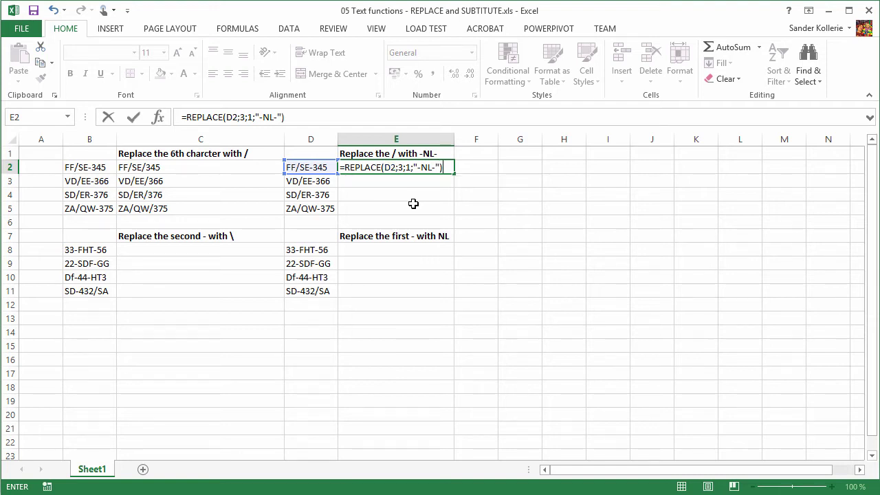
{"action": "key", "text": "Return"}
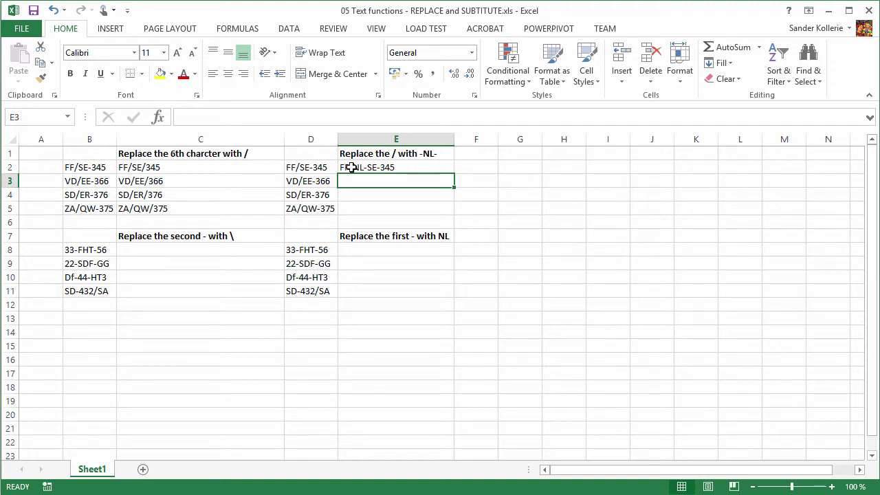
{"action": "left_click", "coordinate": [392, 168]}
Fill the -NL- REPLACE formula from E2 down to E5
{"action": "double_click", "coordinate": [455, 174]}
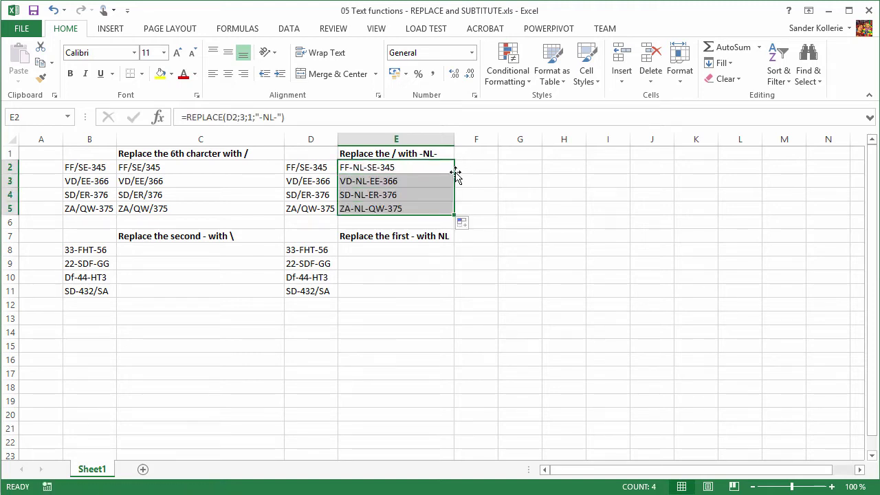
{"action": "left_click", "coordinate": [394, 169]}
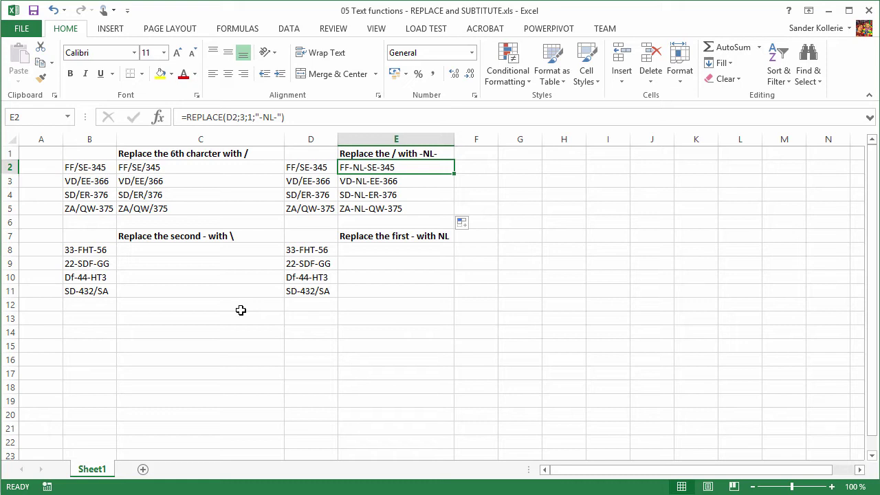
{"action": "left_click", "coordinate": [179, 250]}
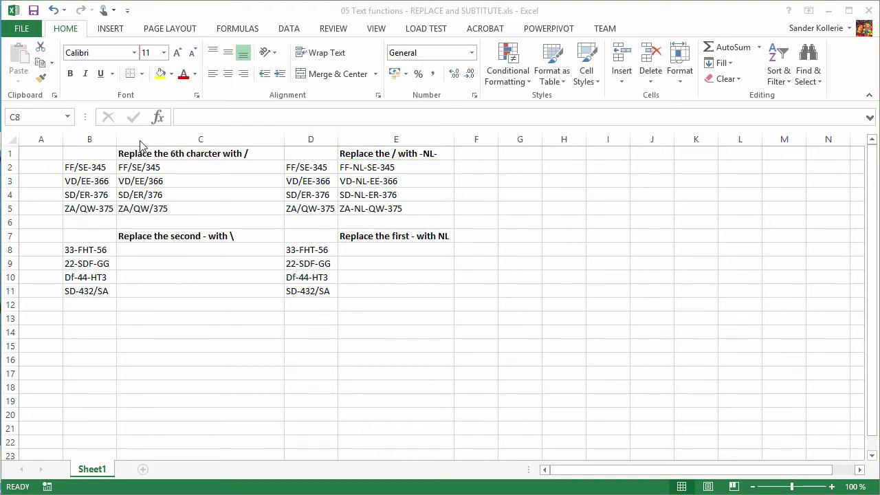
{"action": "left_click", "coordinate": [164, 249]}
Review the lower-table codes in B8:B11, such as 33-FHT-56 and Df-44-HT3
{"action": "left_click_drag", "start_coordinate": [92, 250], "coordinate": [89, 292]}
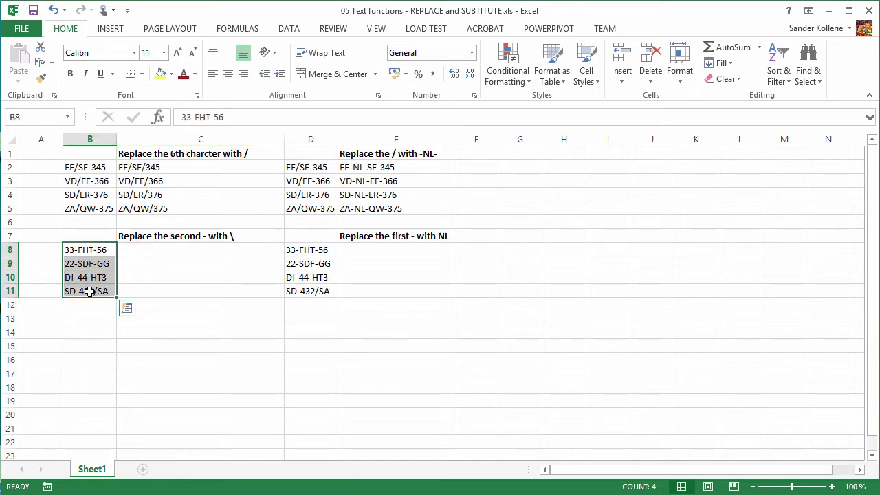
{"action": "left_click", "coordinate": [144, 251]}
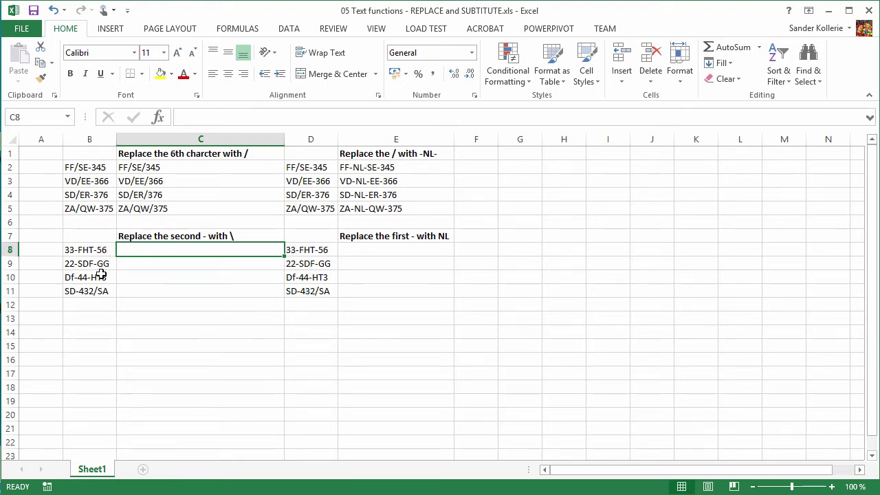
{"action": "left_click", "coordinate": [85, 252]}
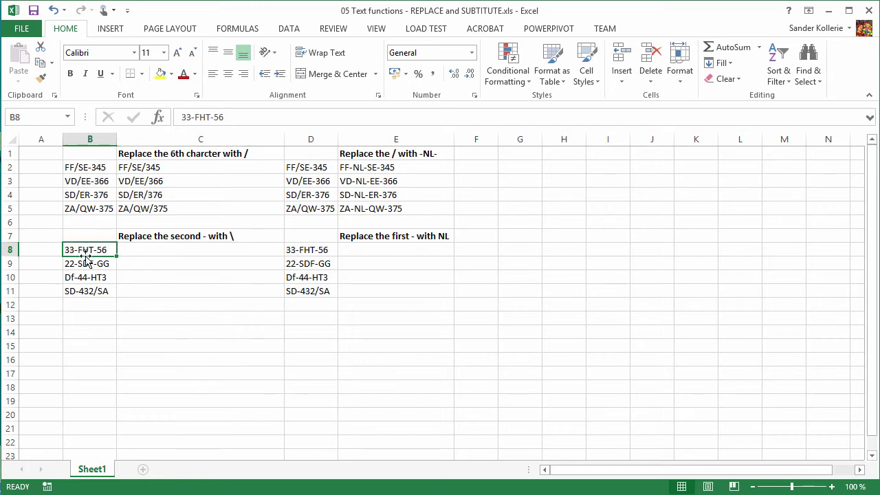
{"action": "left_click", "coordinate": [83, 267]}
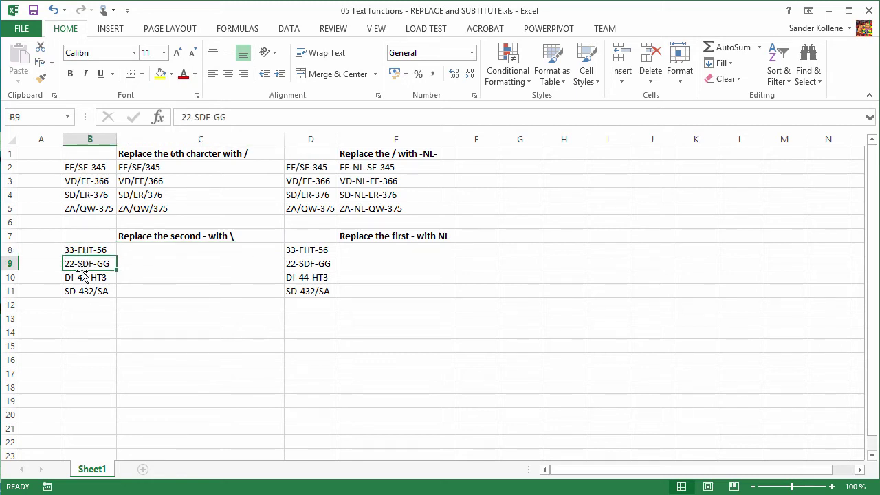
{"action": "left_click", "coordinate": [80, 278]}
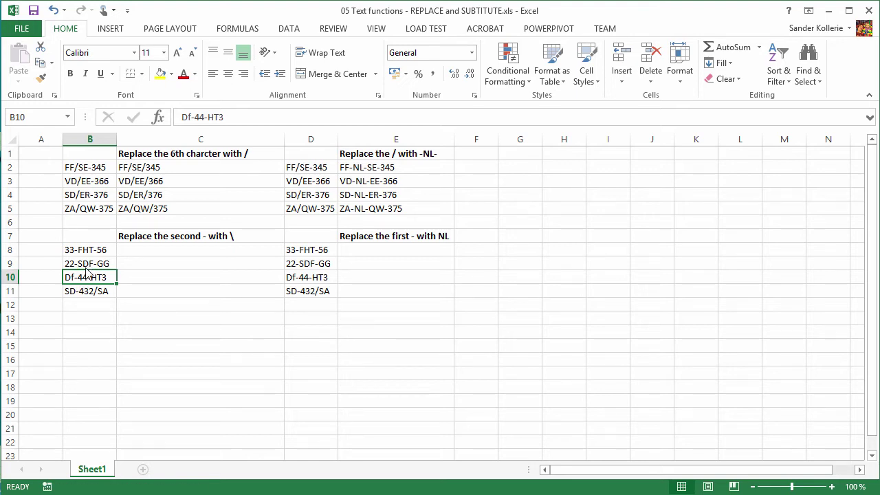
{"action": "left_click", "coordinate": [128, 251]}
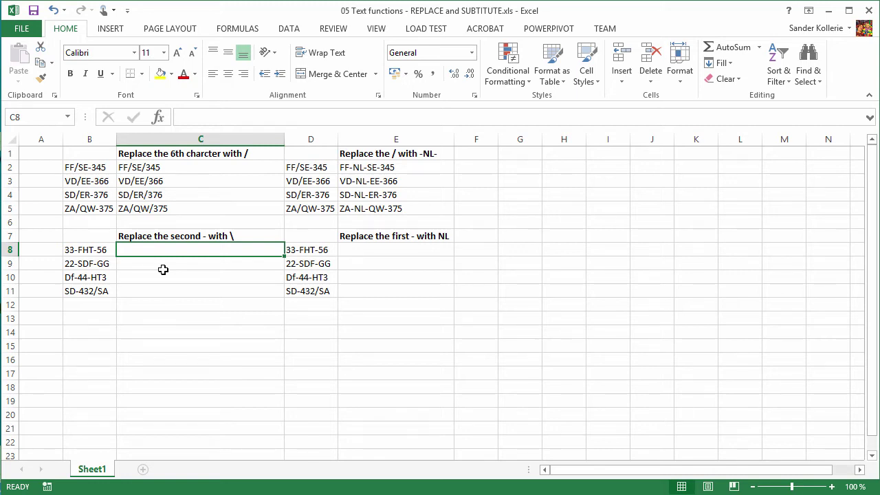
Enter =SUBSTITUTE(B8;"-";"\";2) in C8 so the second dash becomes a backslash
{"action": "type", "text": "=sub"}
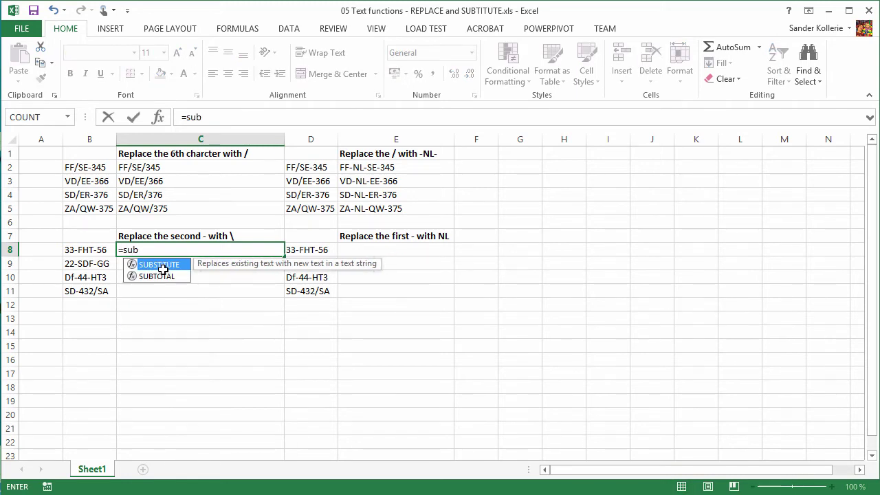
{"action": "double_click", "coordinate": [163, 265]}
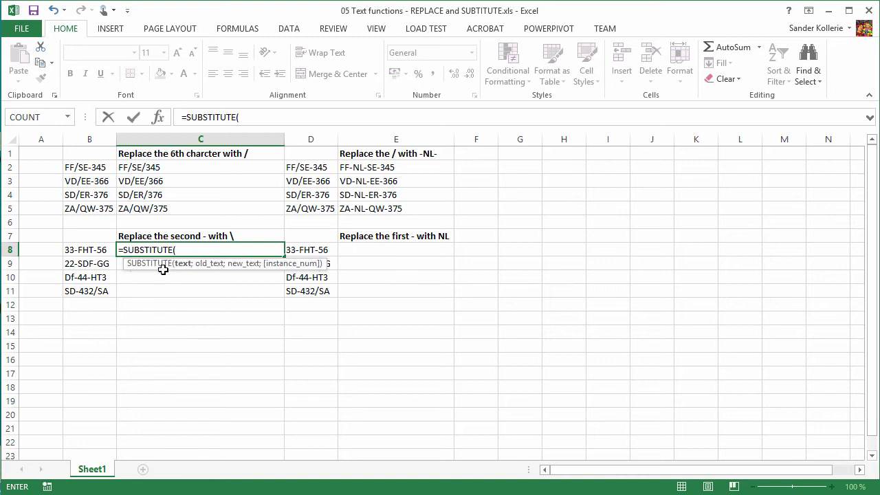
{"action": "left_click", "coordinate": [76, 252]}
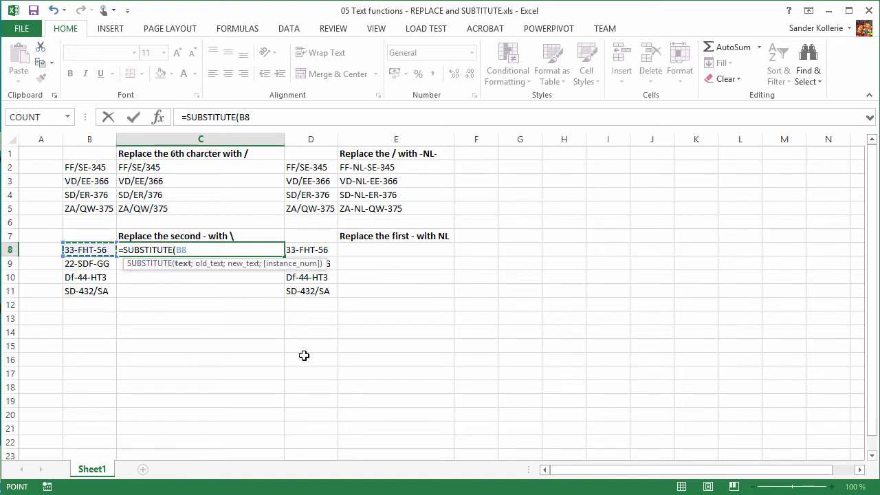
{"action": "type", "text": ";"}
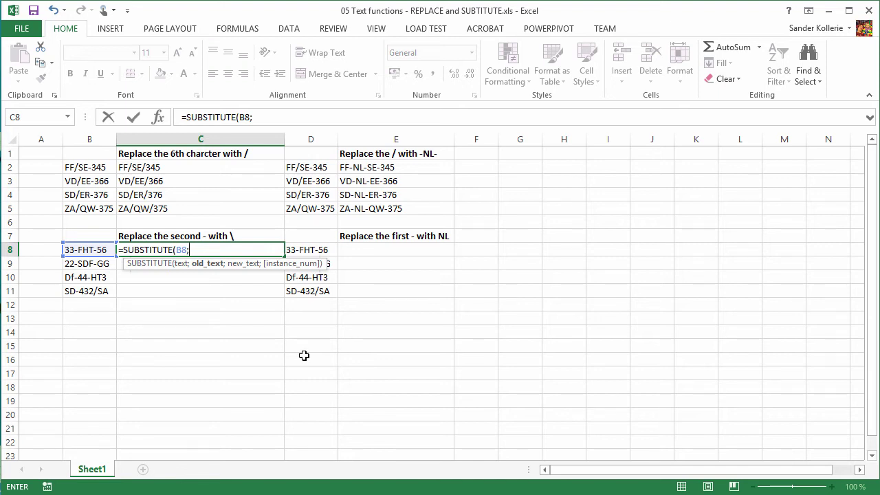
{"action": "type", "text": "\"-\";"}
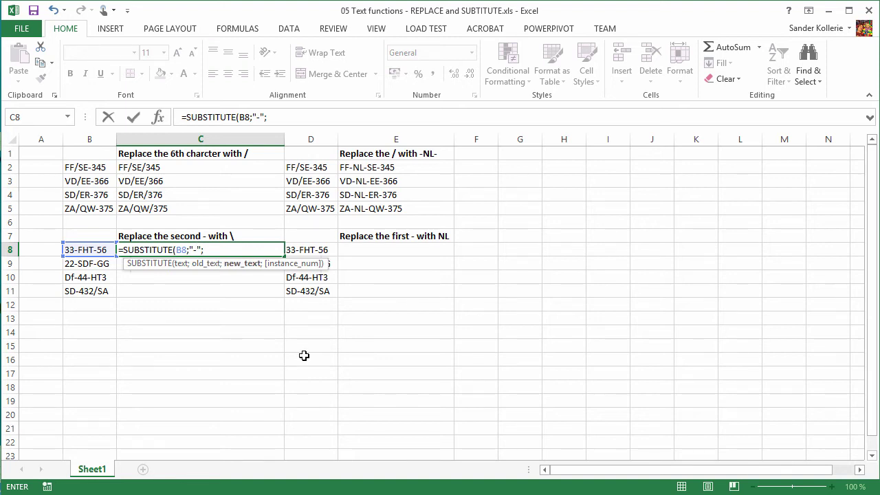
{"action": "type", "text": "\"\\\";"}
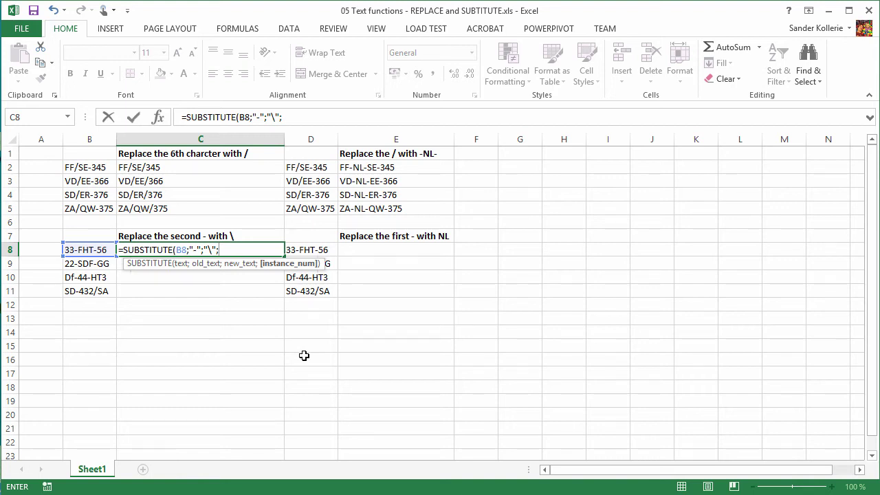
{"action": "type", "text": "2)"}
{"action": "key", "text": "Return"}
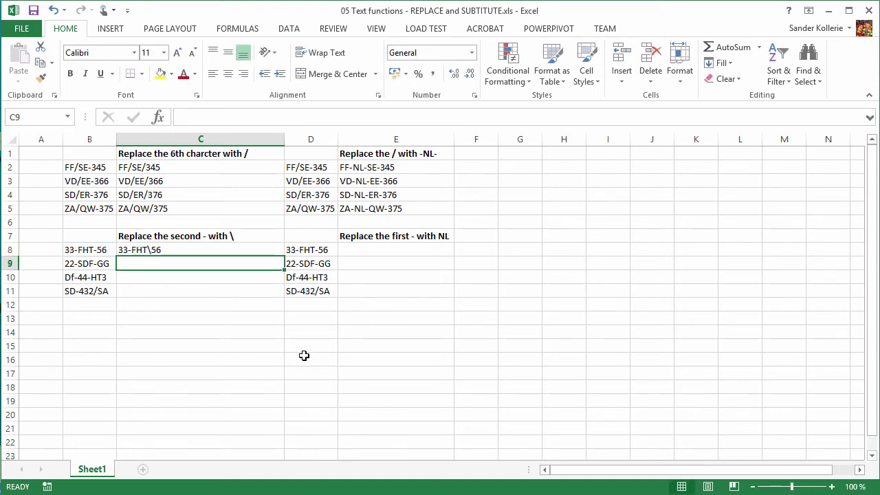
Fill the C8 SUBSTITUTE formula down to C11, giving 22-SDF\GG, Df-44\HT3 and SD-432/SA
{"action": "left_click", "coordinate": [151, 251]}
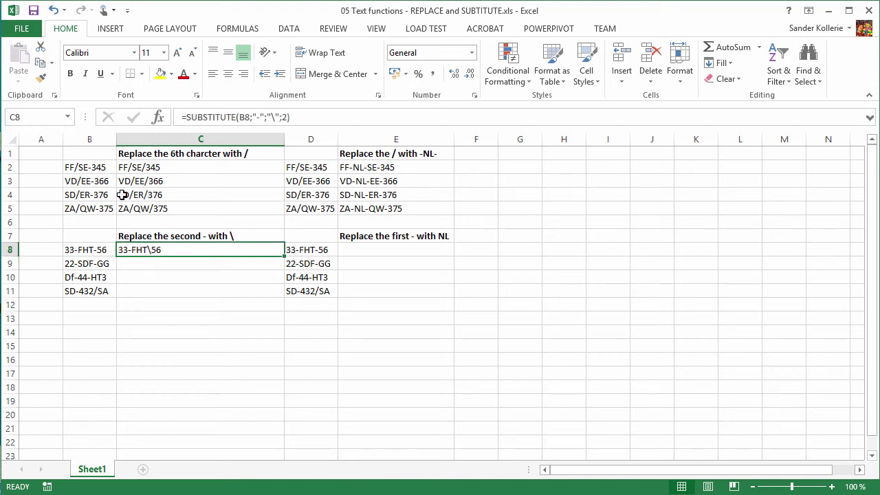
{"action": "left_click", "coordinate": [81, 276]}
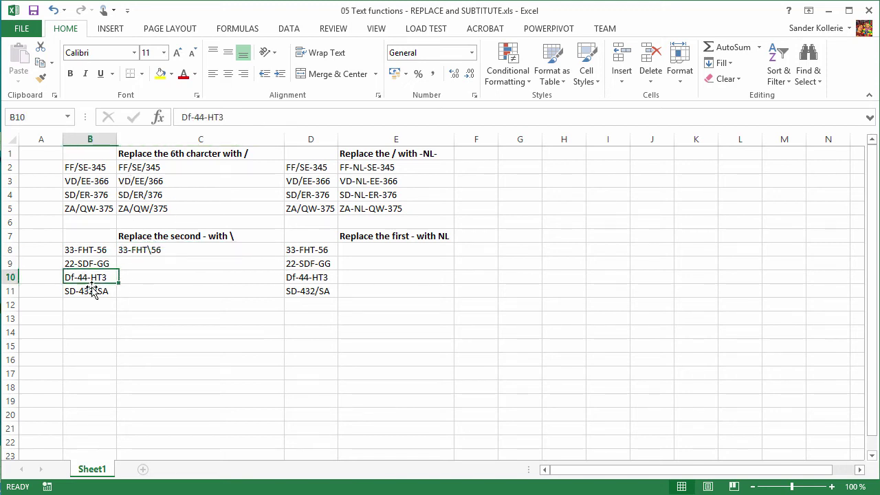
{"action": "left_click", "coordinate": [230, 255]}
{"action": "double_click", "coordinate": [284, 256]}
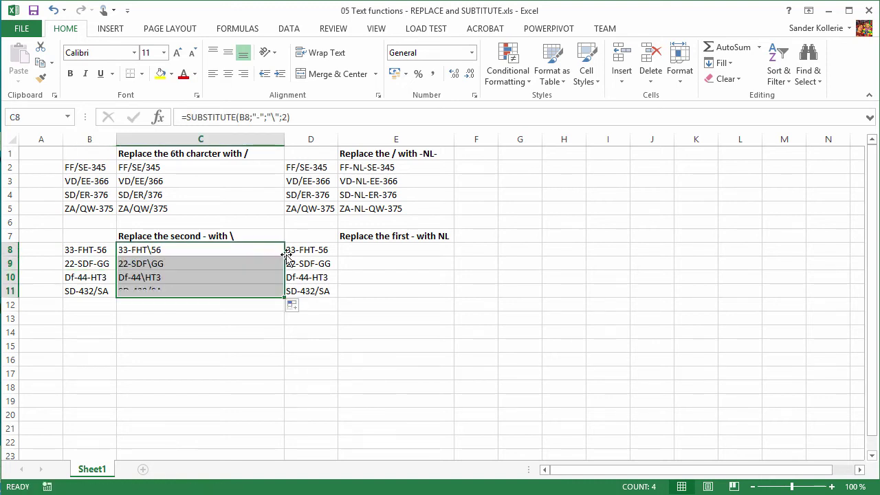
{"action": "left_click", "coordinate": [164, 263]}
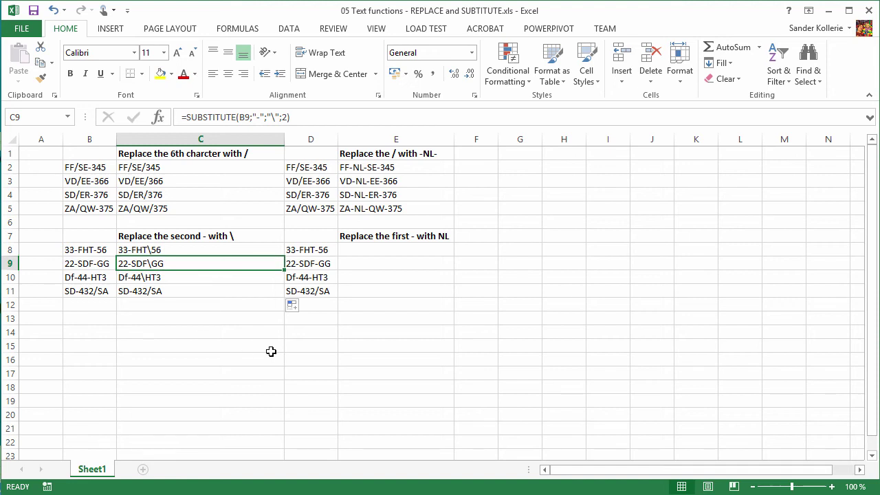
{"action": "left_click", "coordinate": [152, 276]}
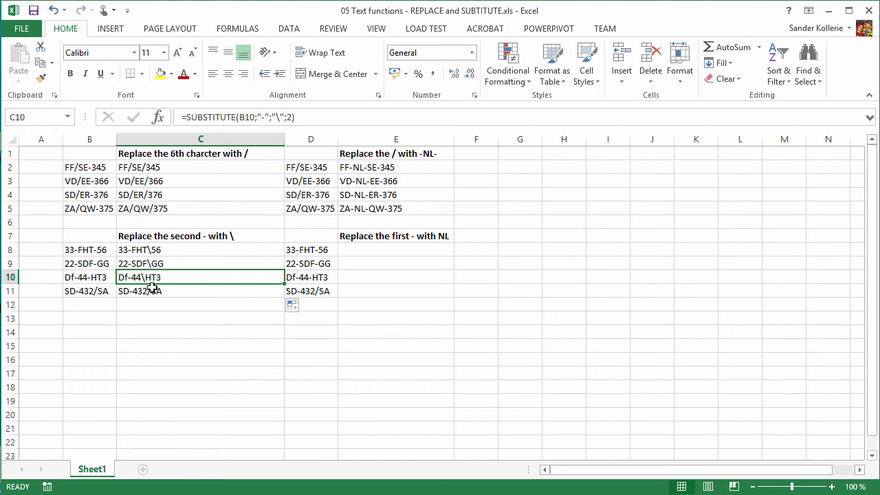
{"action": "left_click", "coordinate": [150, 291]}
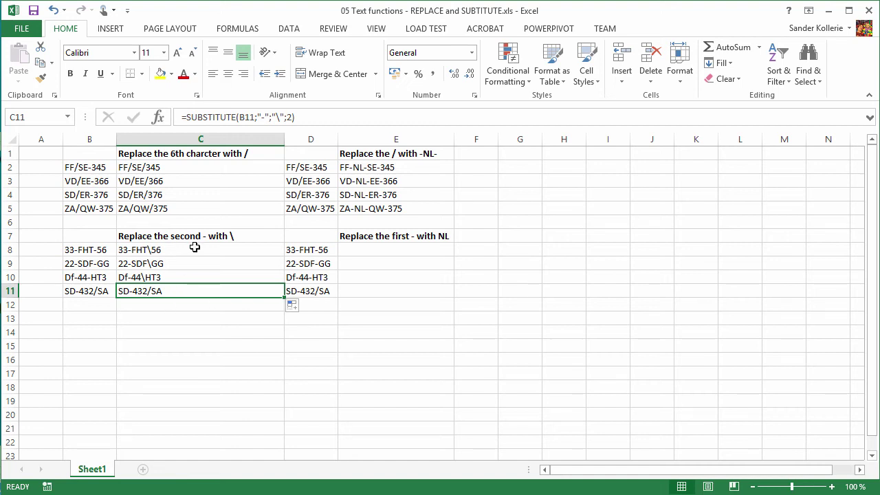
{"action": "left_click", "coordinate": [356, 251]}
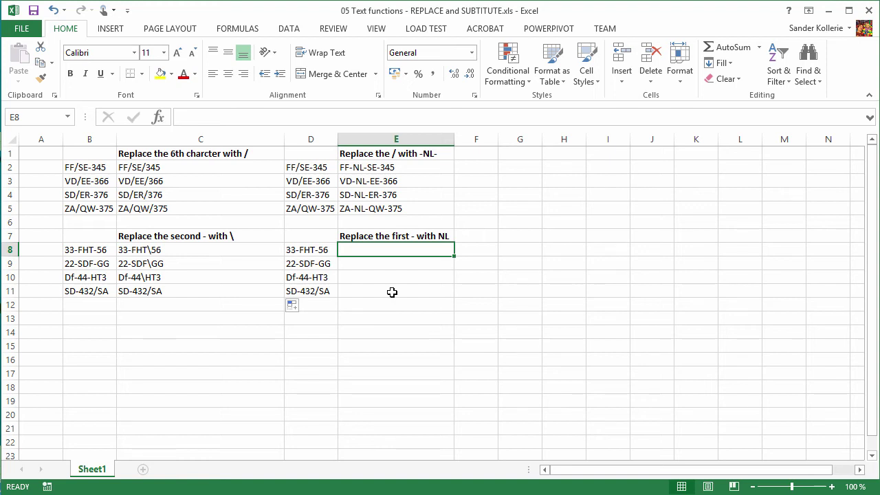
Enter =SUBSTITUTE(D8;"-";"NL";1) in E8, returning 33NLFHT-56
{"action": "type", "text": "=S"}
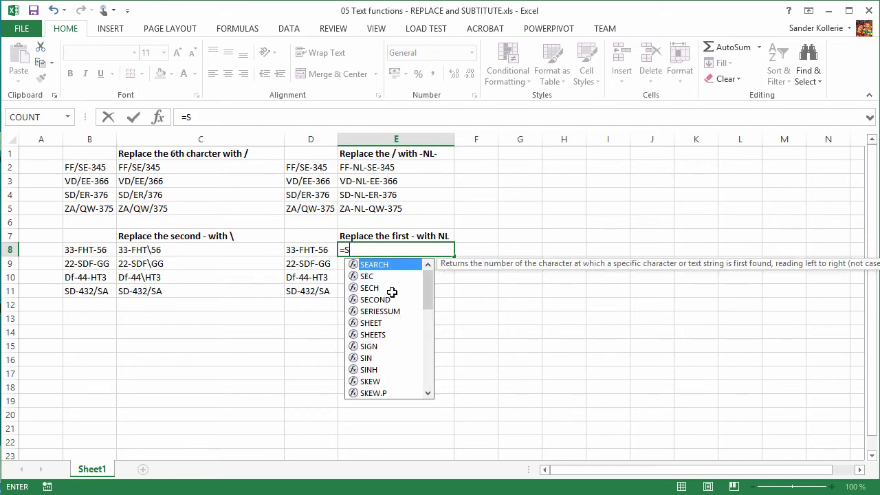
{"action": "type", "text": "ub"}
{"action": "key", "text": "Tab"}
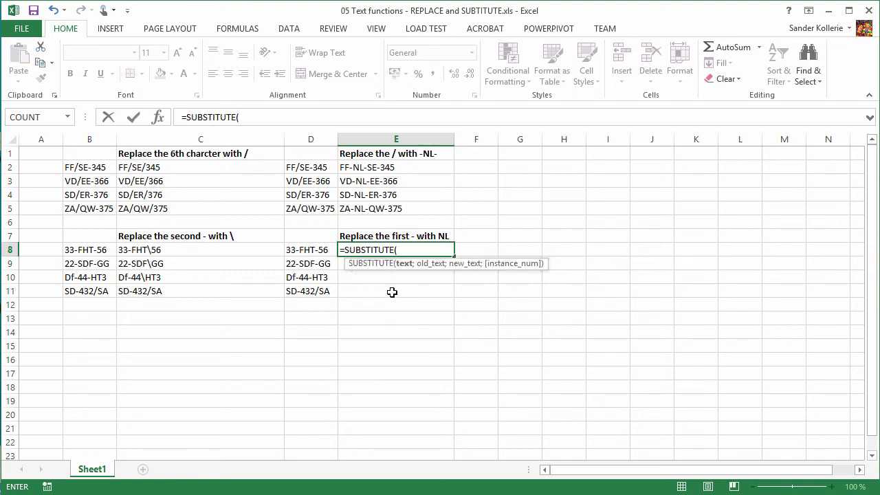
{"action": "left_click", "coordinate": [296, 254]}
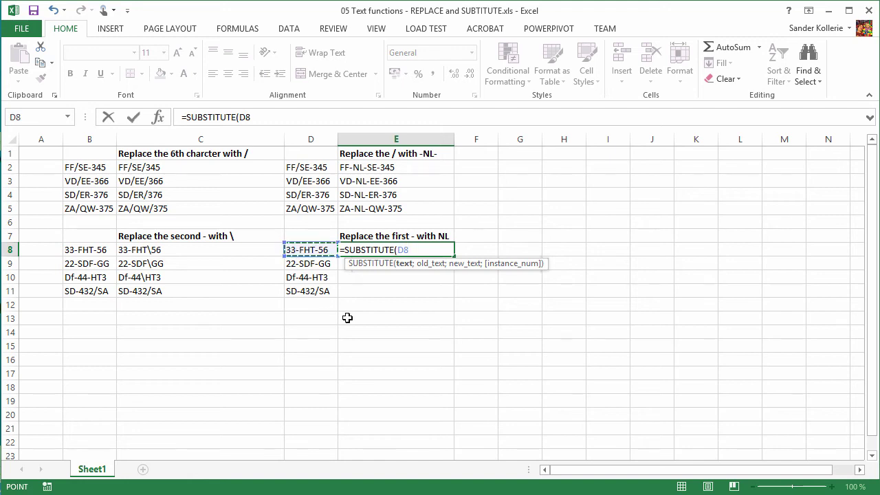
{"action": "type", "text": ";"}
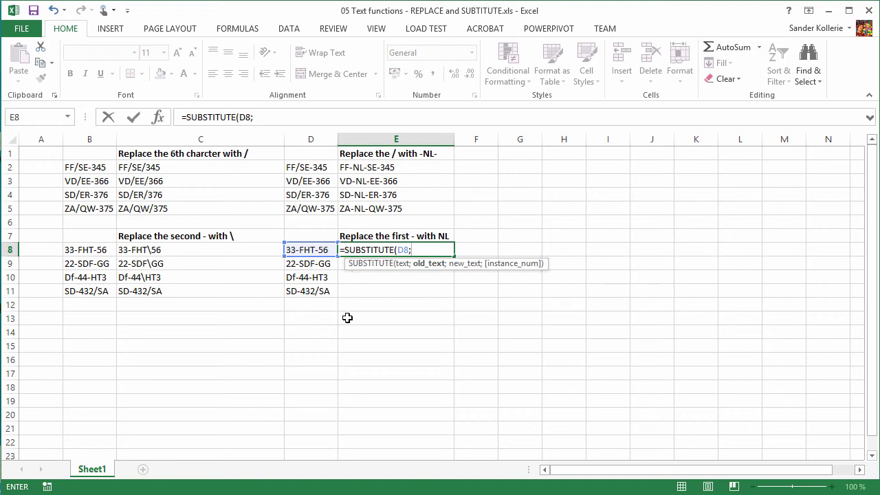
{"action": "type", "text": "\"-\";"}
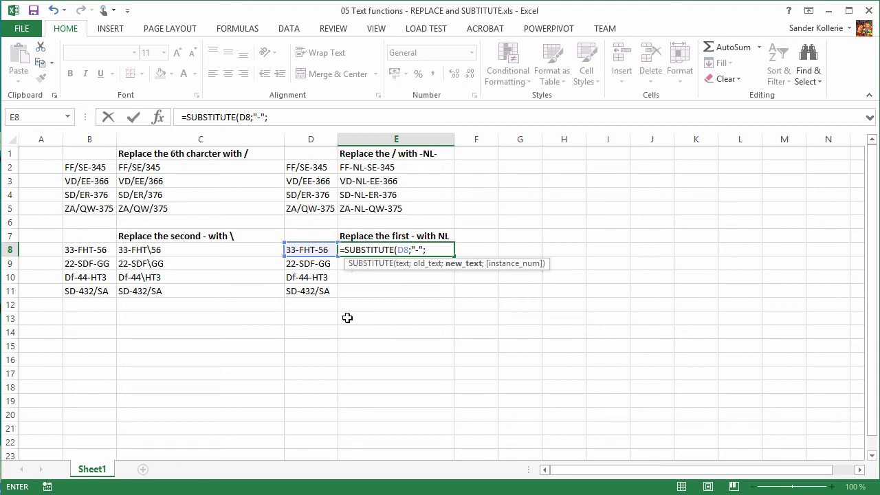
{"action": "type", "text": "\"NL\";"}
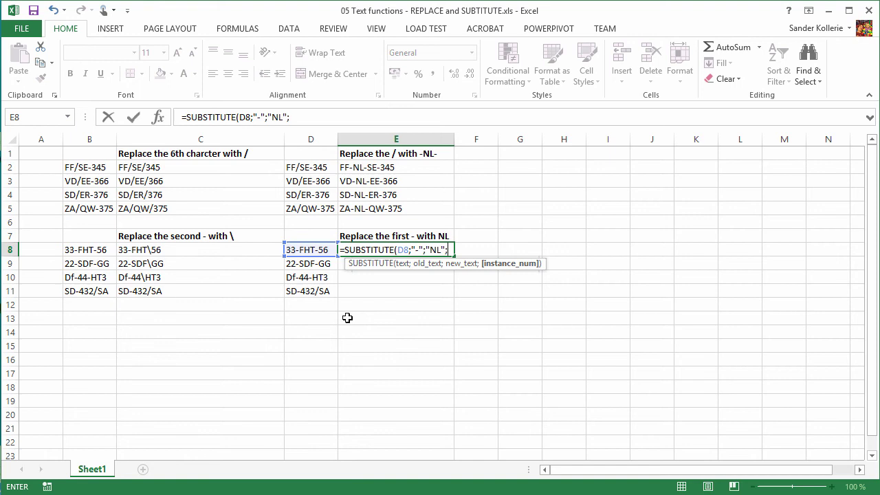
{"action": "type", "text": "1)"}
{"action": "key", "text": "Return"}
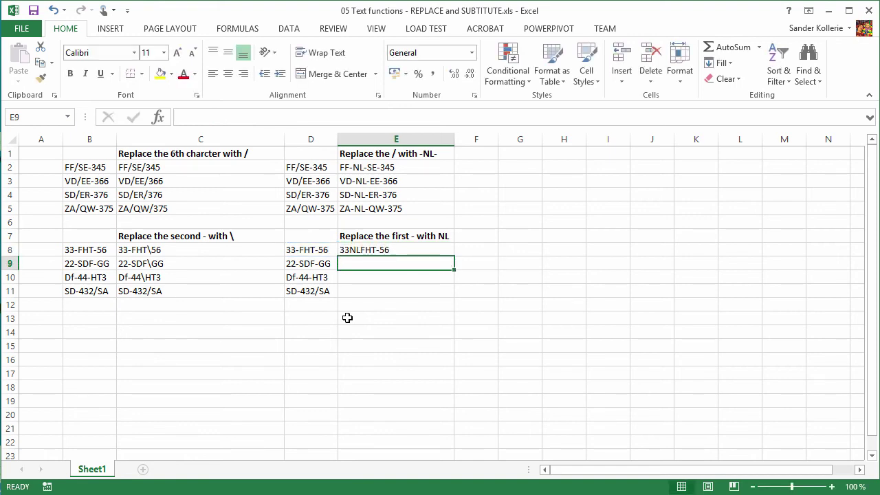
Fill the E8 formula down to E11, giving 22NLSDF-GG, DfNL44-HT3 and SDNL432/SA
{"action": "left_click", "coordinate": [379, 251]}
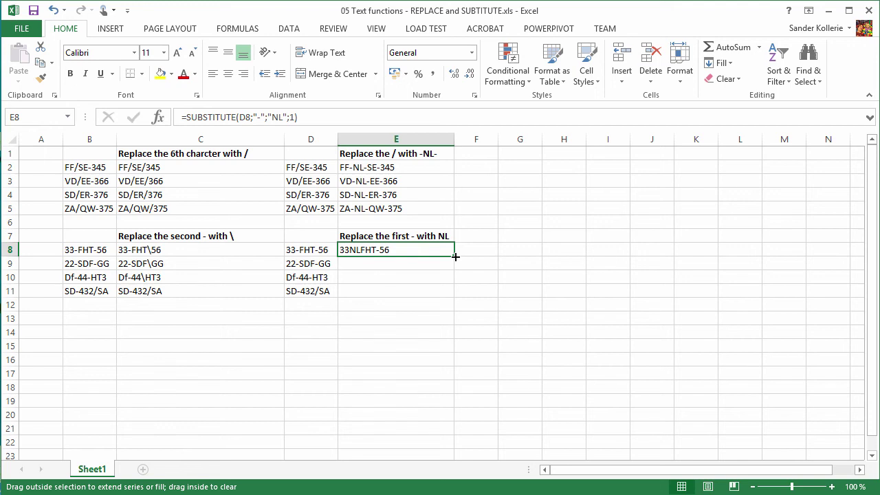
{"action": "double_click", "coordinate": [454, 256]}
{"action": "left_click", "coordinate": [374, 331]}
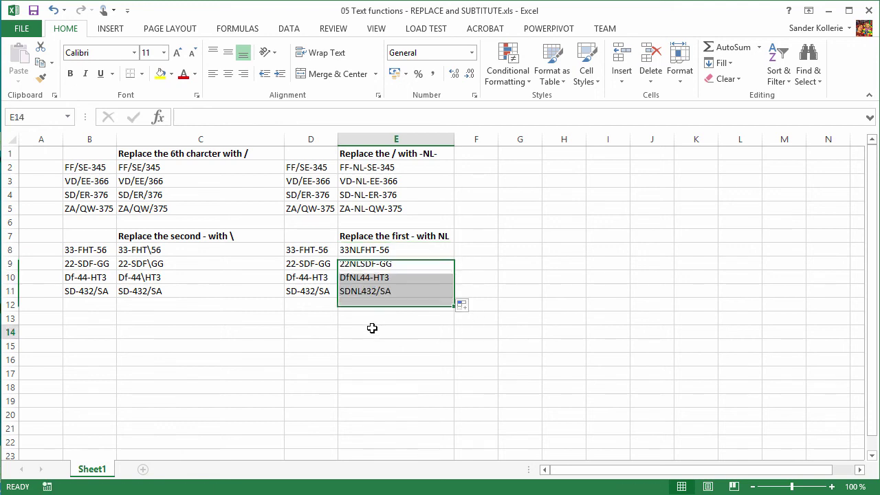
{"action": "left_click", "coordinate": [348, 291]}
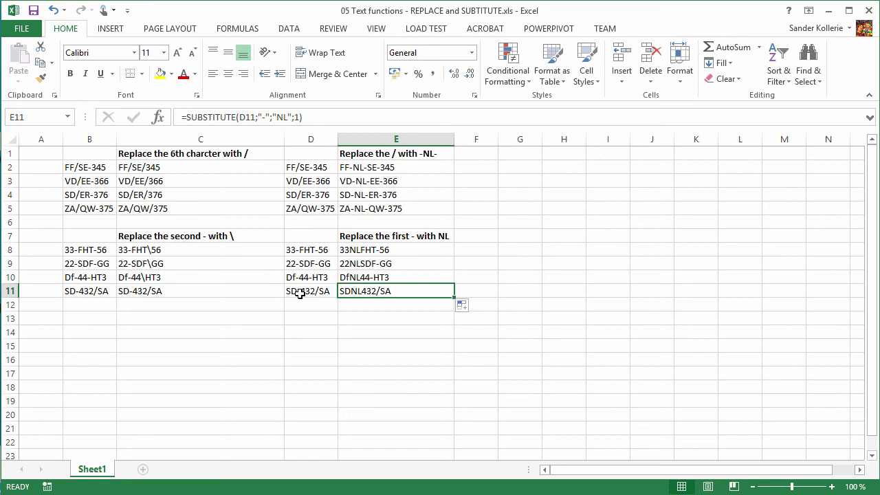
{"action": "left_click", "coordinate": [808, 83]}
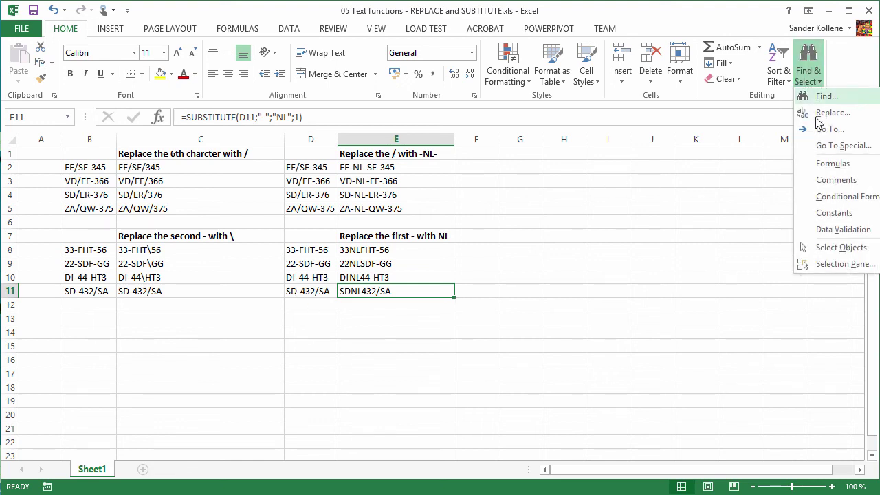
{"action": "left_click", "coordinate": [289, 215]}
{"action": "left_click", "coordinate": [190, 170]}
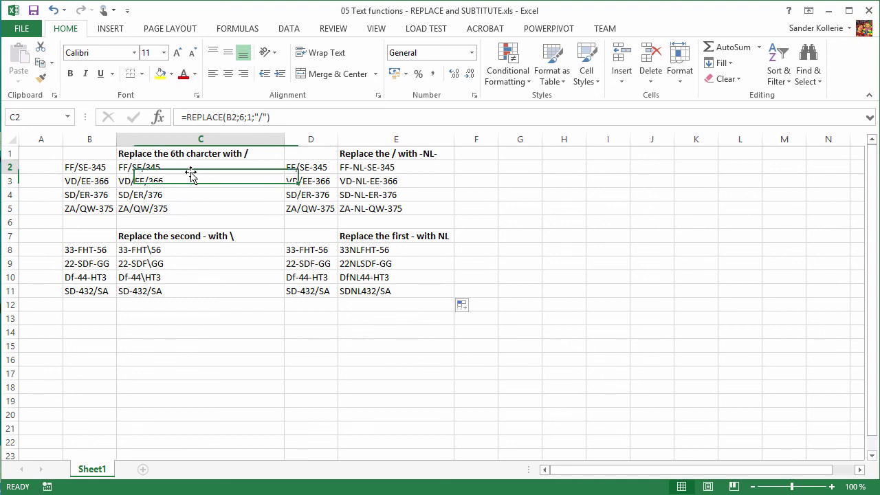
{"action": "left_click", "coordinate": [154, 252]}
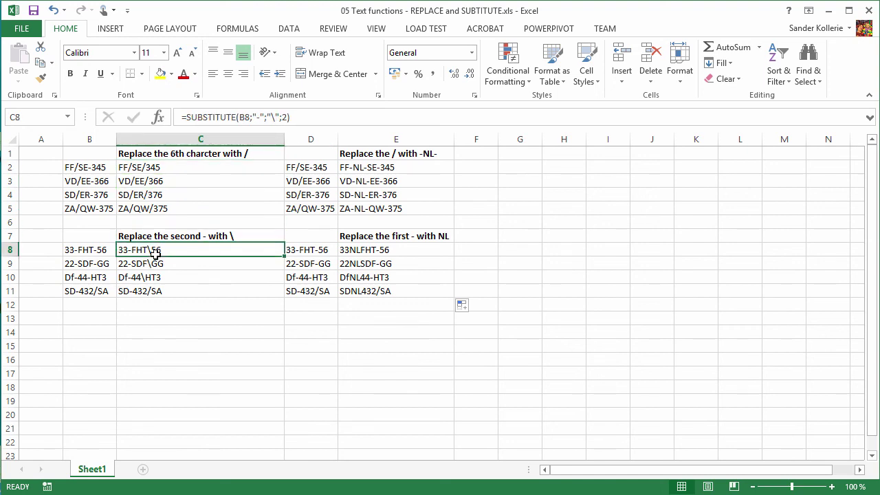
{"action": "left_click", "coordinate": [165, 170]}
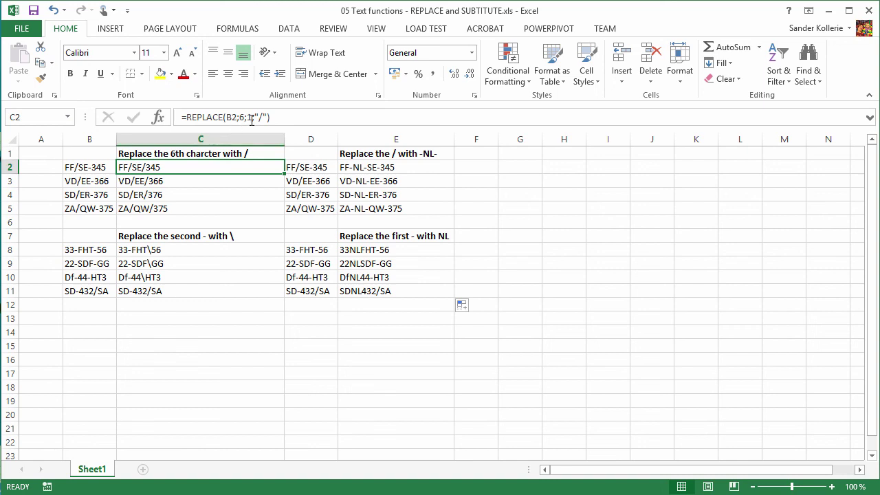
{"action": "left_click", "coordinate": [154, 252]}
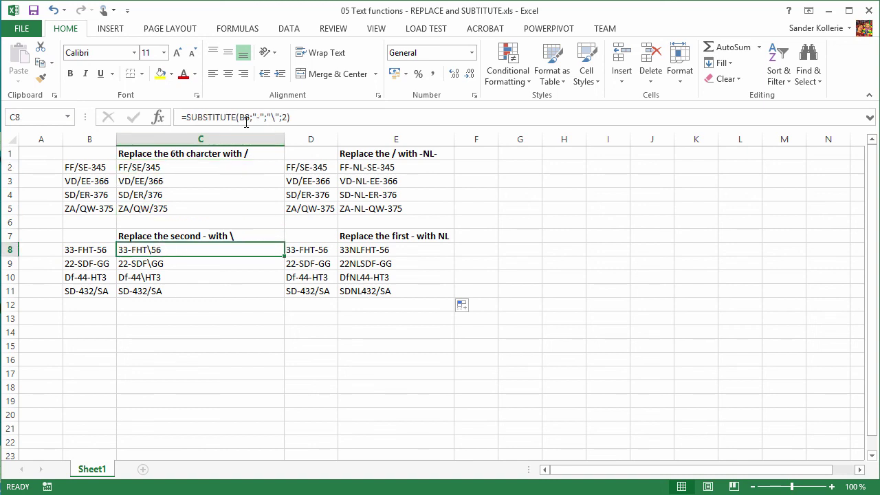